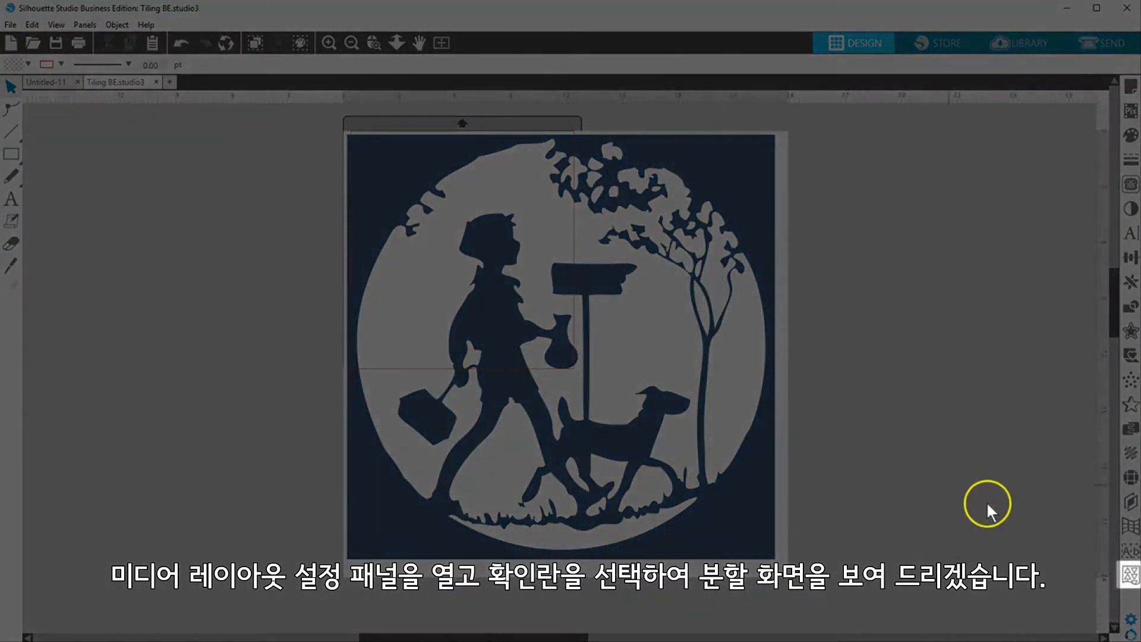
Step: Show the media layout split-screen and set the media height to 12 in for the CAMEO 12 x 12 in mat
click(1130, 576)
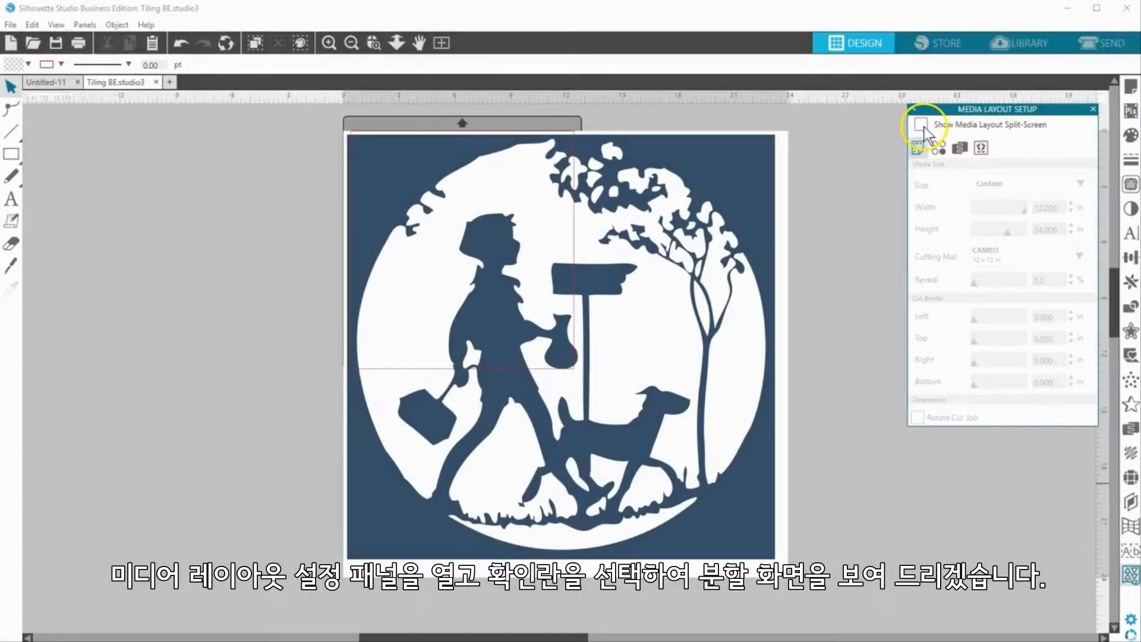
click(922, 127)
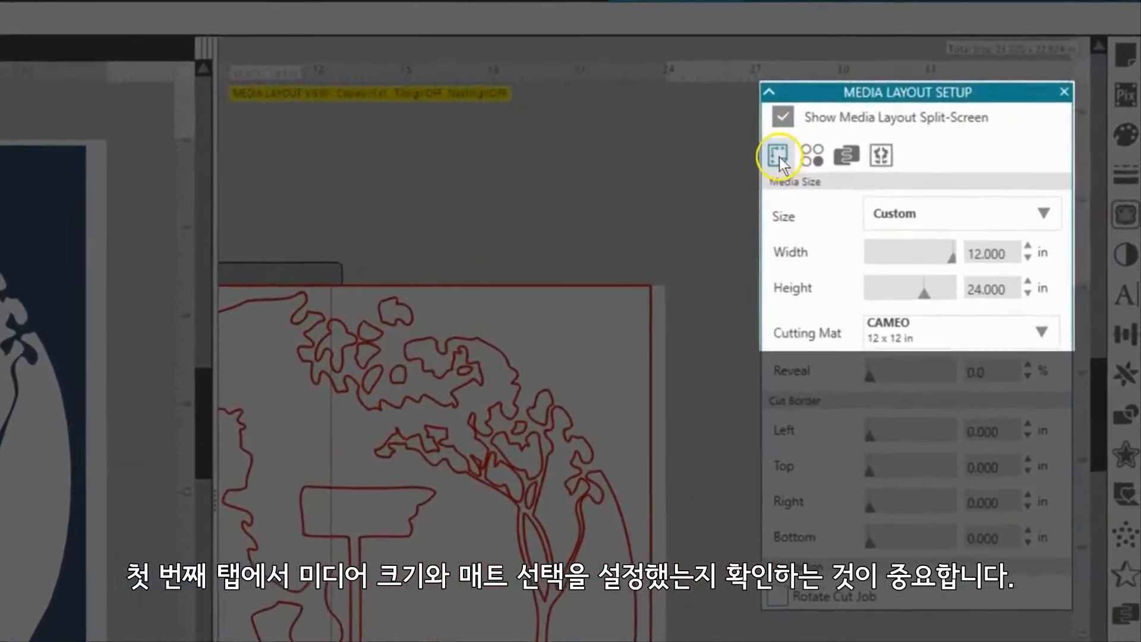
click(1021, 237)
click(980, 293)
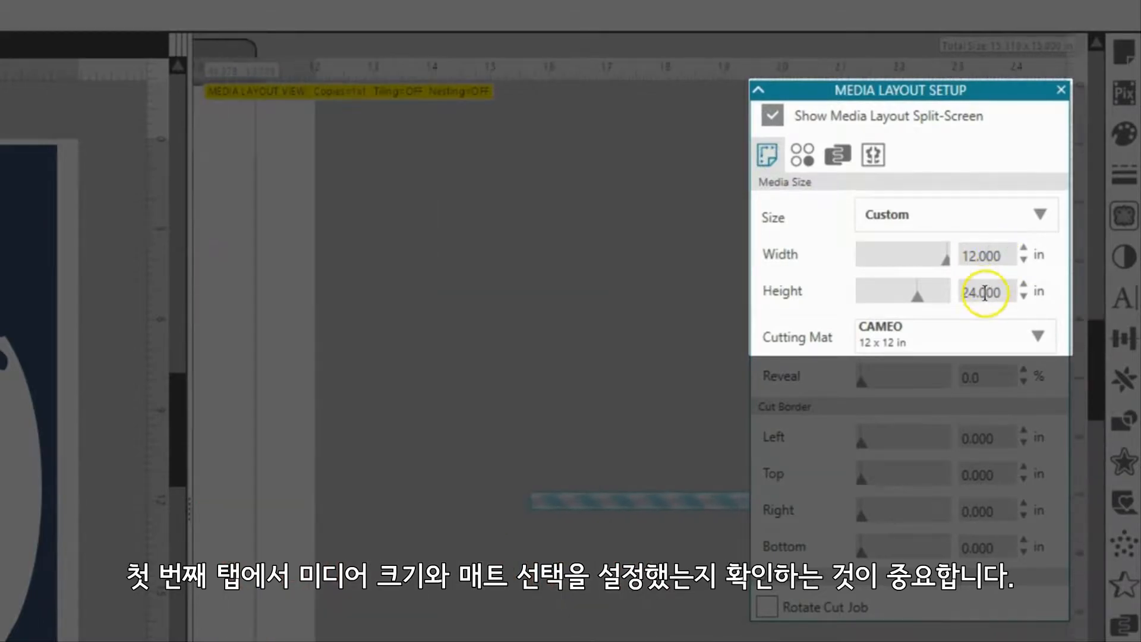
text(12)
key(Return)
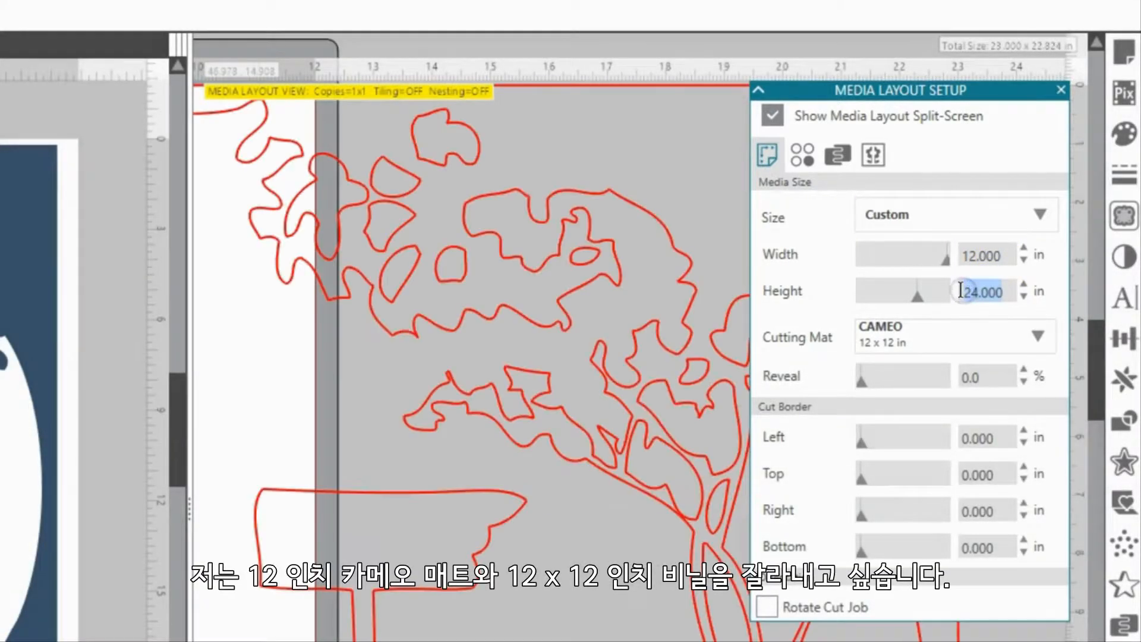
click(935, 342)
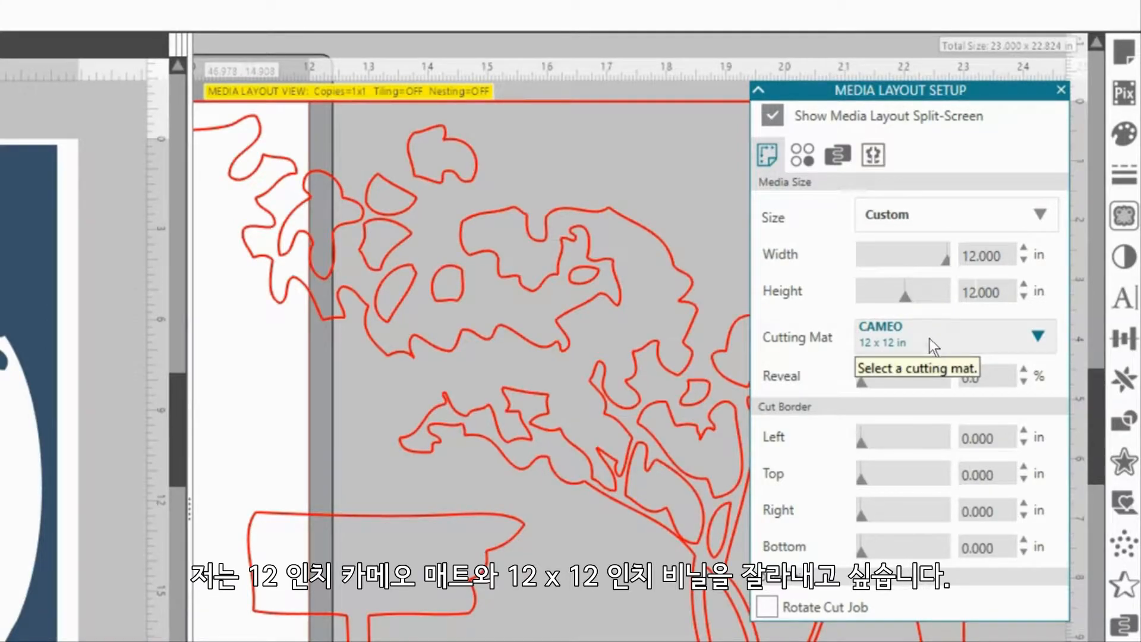
Step: Activate tiling for the media layout and rearrange the setup panel and split-screen divider to widen the design view
click(879, 161)
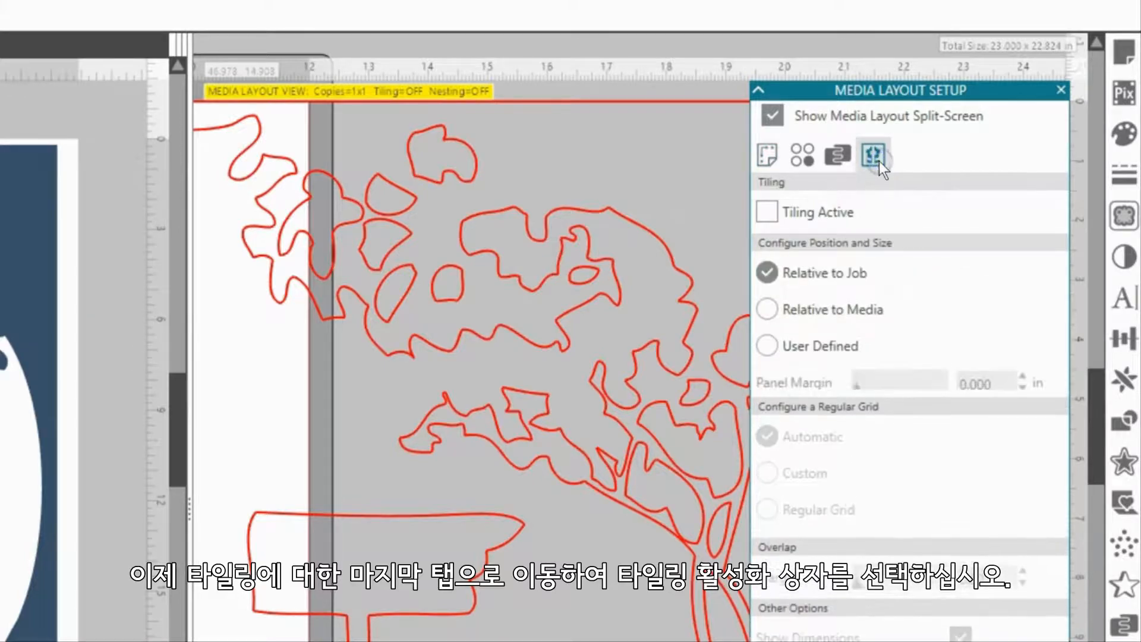
click(772, 211)
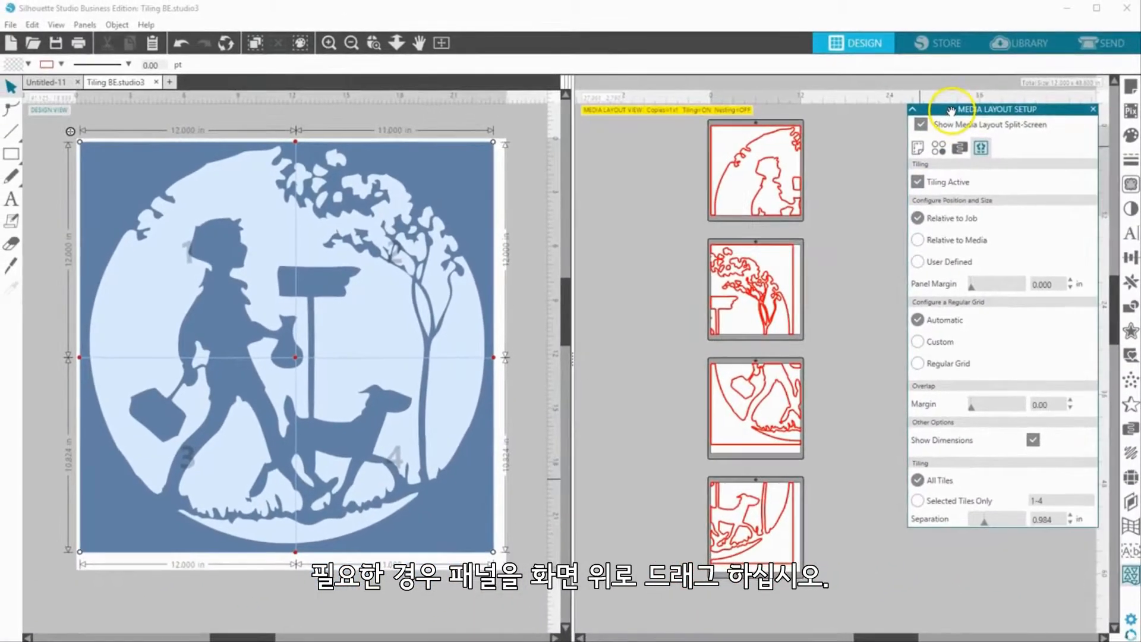
drag(951, 110, 856, 72)
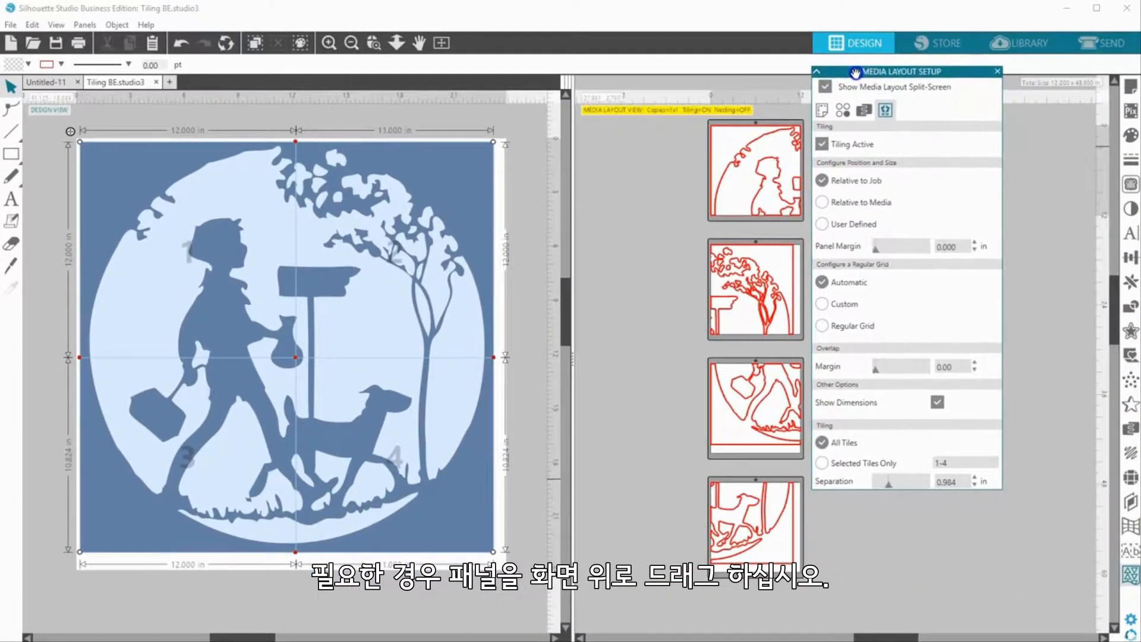
drag(642, 374, 570, 371)
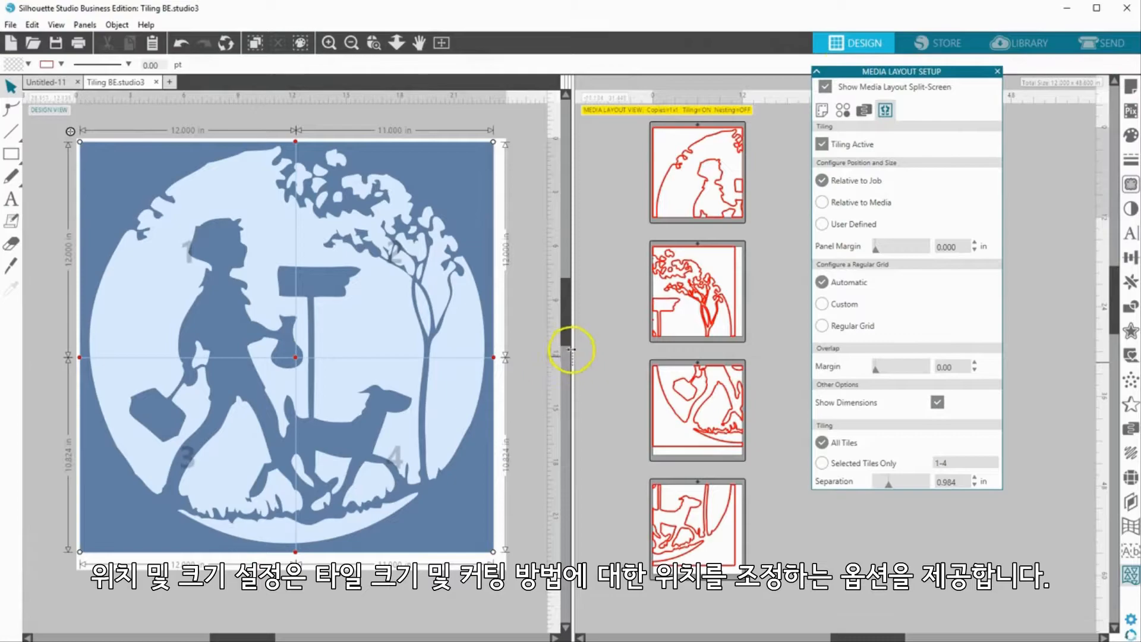
drag(572, 357, 655, 358)
drag(851, 71, 635, 80)
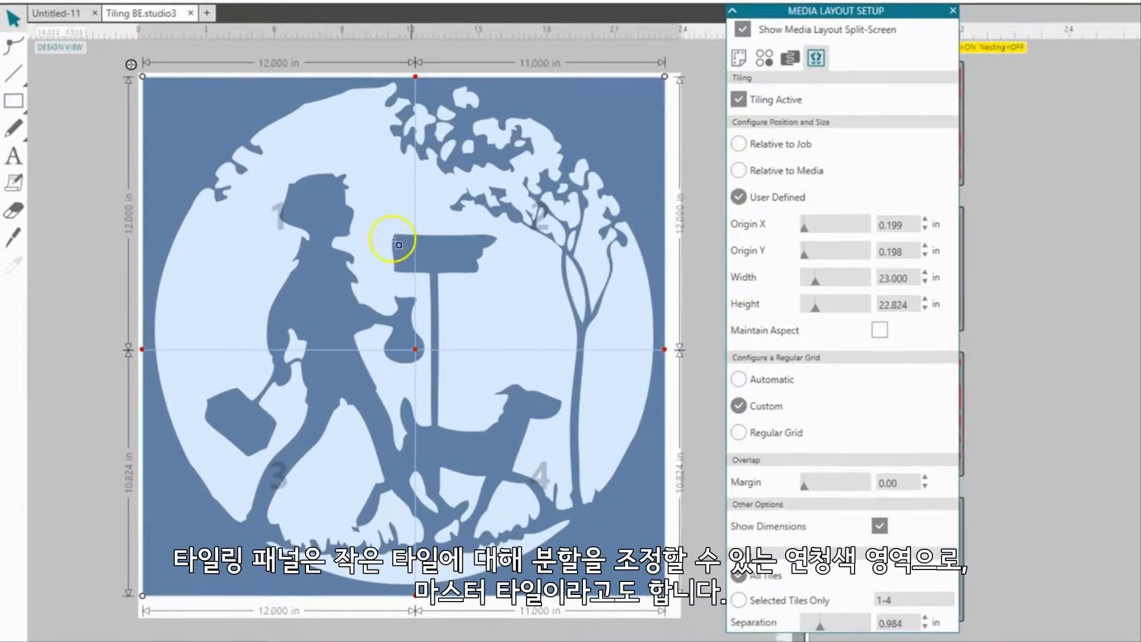
Step: Enlarge the master tile to about 23.28 by 23.18 in, and try sizing it relative to the job and to the media
mouse_move(665, 596)
mouse_down()
mouse_move(682, 597)
mouse_move(670, 602)
mouse_up()
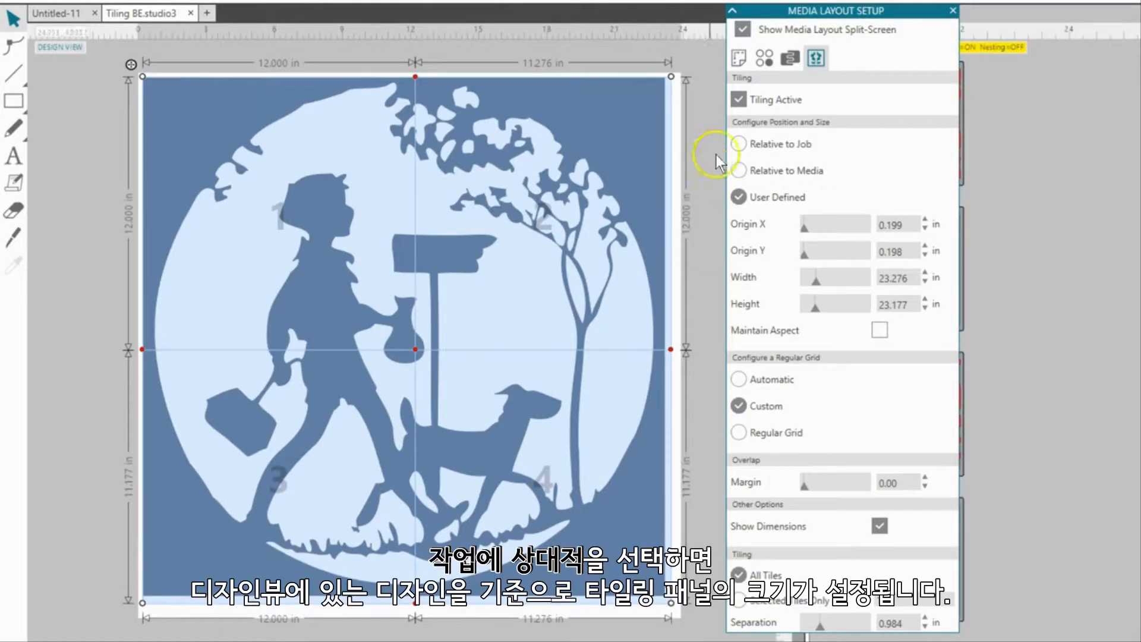
click(738, 143)
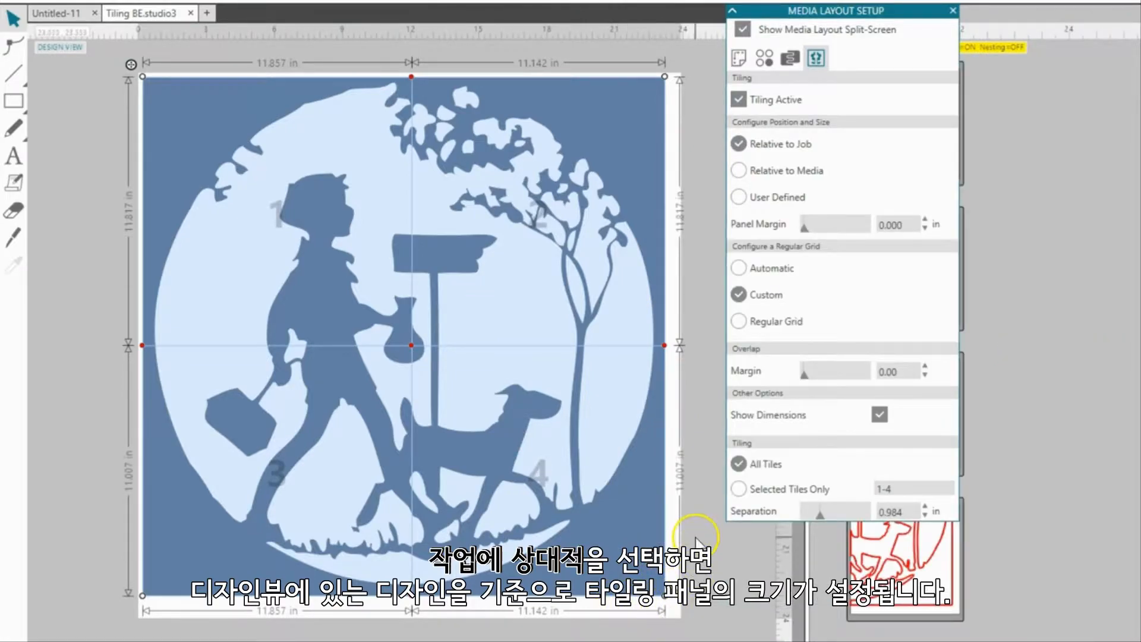
click(738, 170)
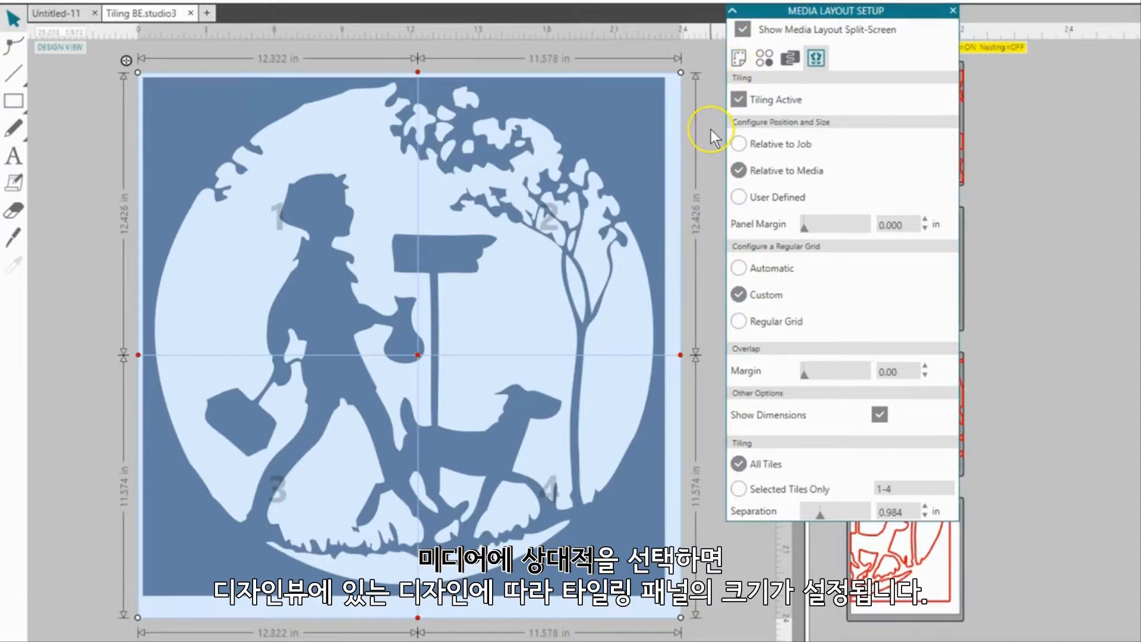
Step: Switch the master tile to user-defined sizing and reduce it to about 23.43 in wide by 23.28 in high
click(738, 197)
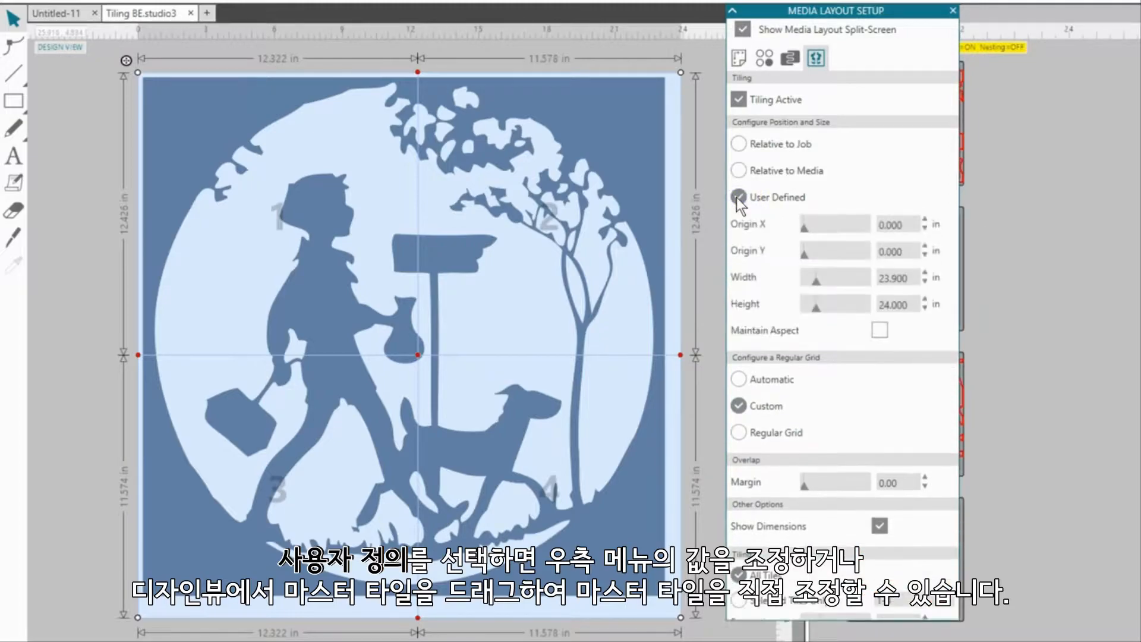
click(924, 281)
click(924, 281)
click(924, 280)
mouse_move(671, 617)
mouse_down()
mouse_move(652, 542)
mouse_move(619, 491)
mouse_move(676, 579)
mouse_move(670, 601)
mouse_up()
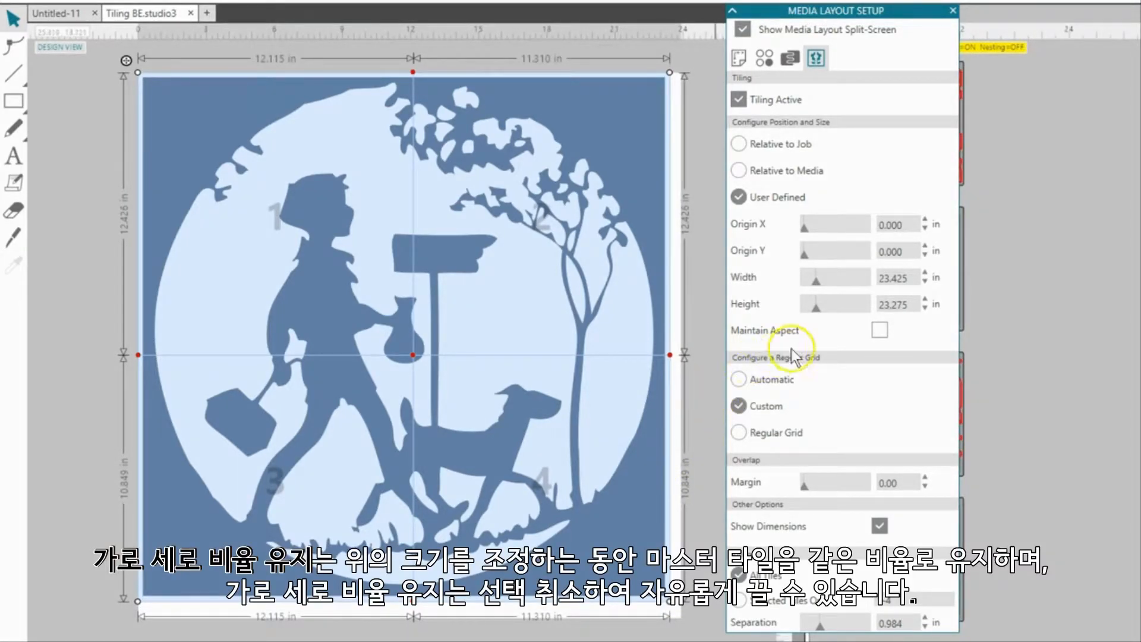
Step: Try a 22.750 in master tile width with its aspect maintained, and resize it freely to about 23.35 by 23.30 in
click(877, 330)
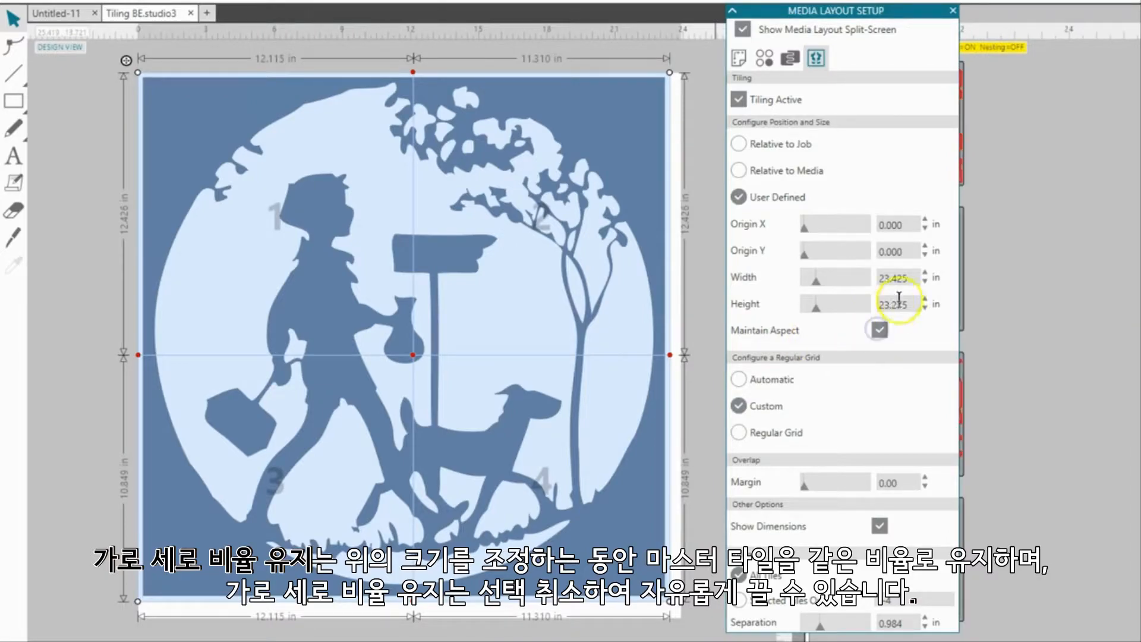
click(924, 281)
click(925, 281)
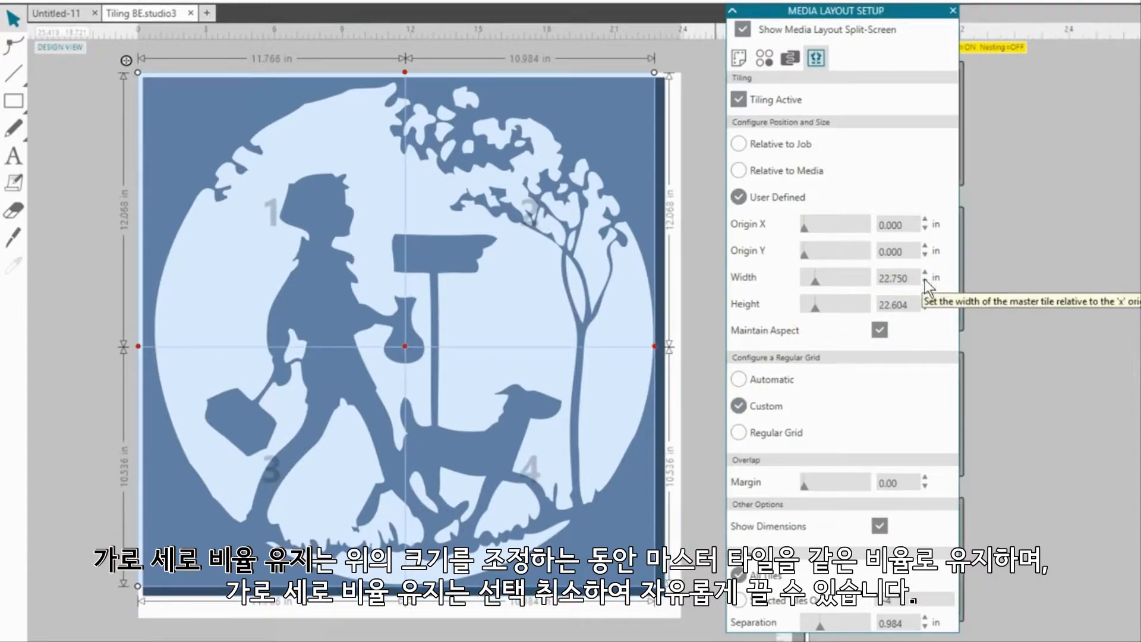
click(879, 330)
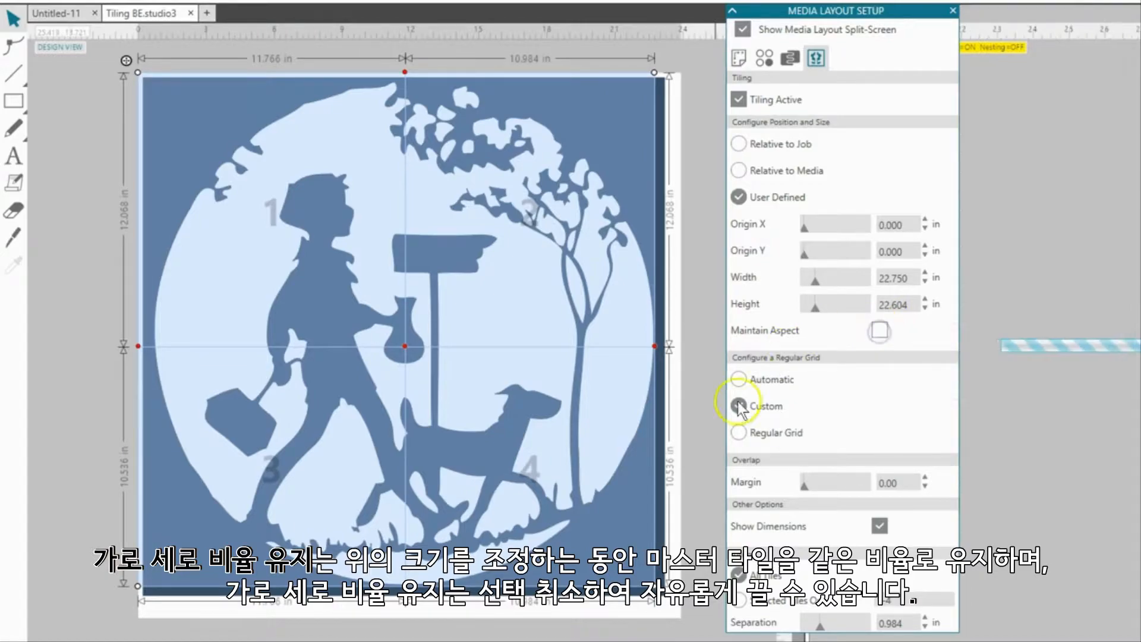
drag(654, 585, 667, 601)
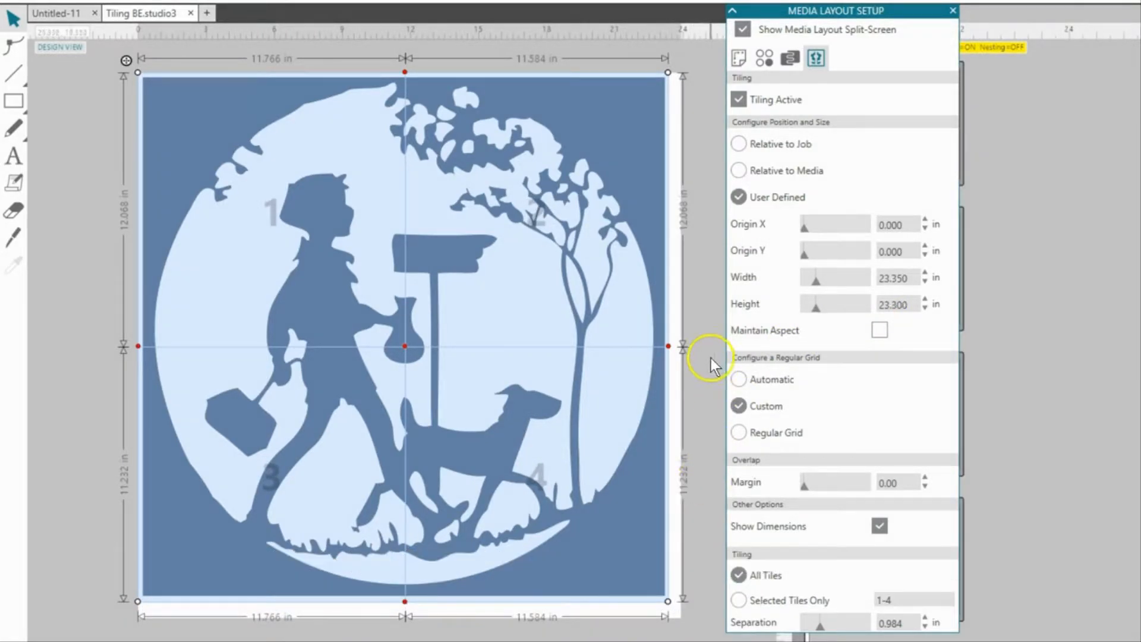
Step: Size the master tile relative to the media with a 0.125 in panel margin and use the automatic grid
click(737, 170)
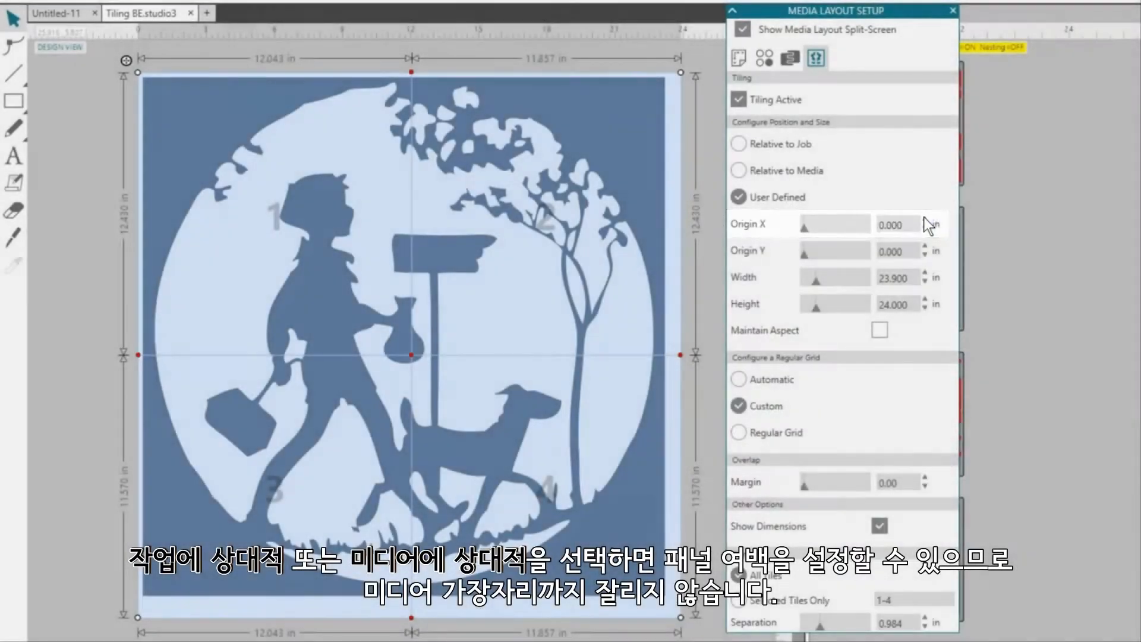
click(738, 170)
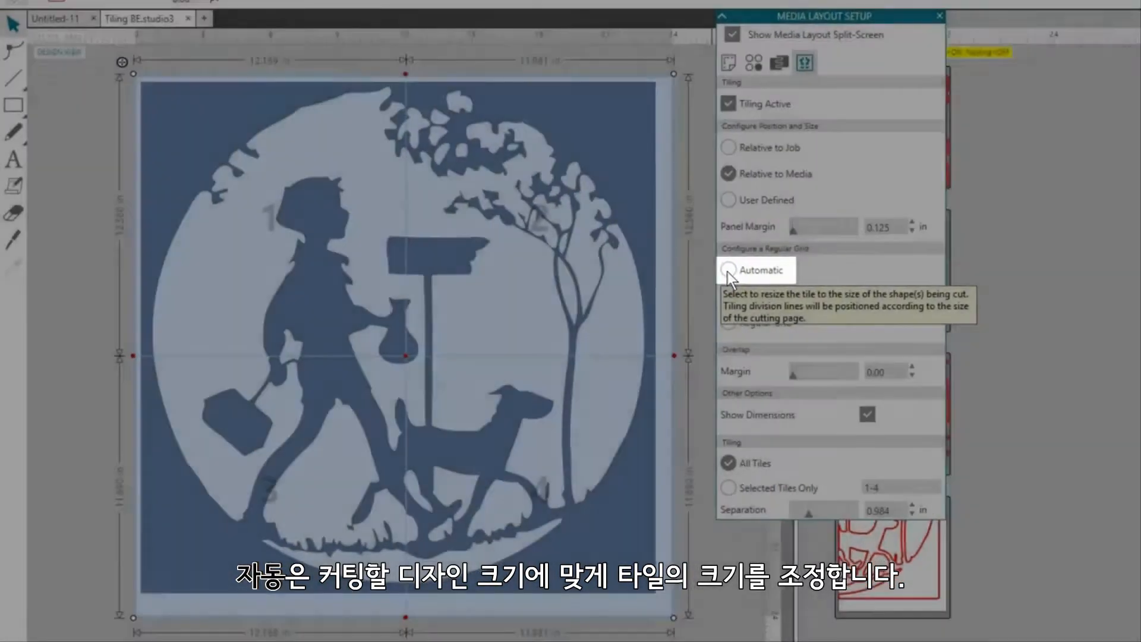
click(738, 269)
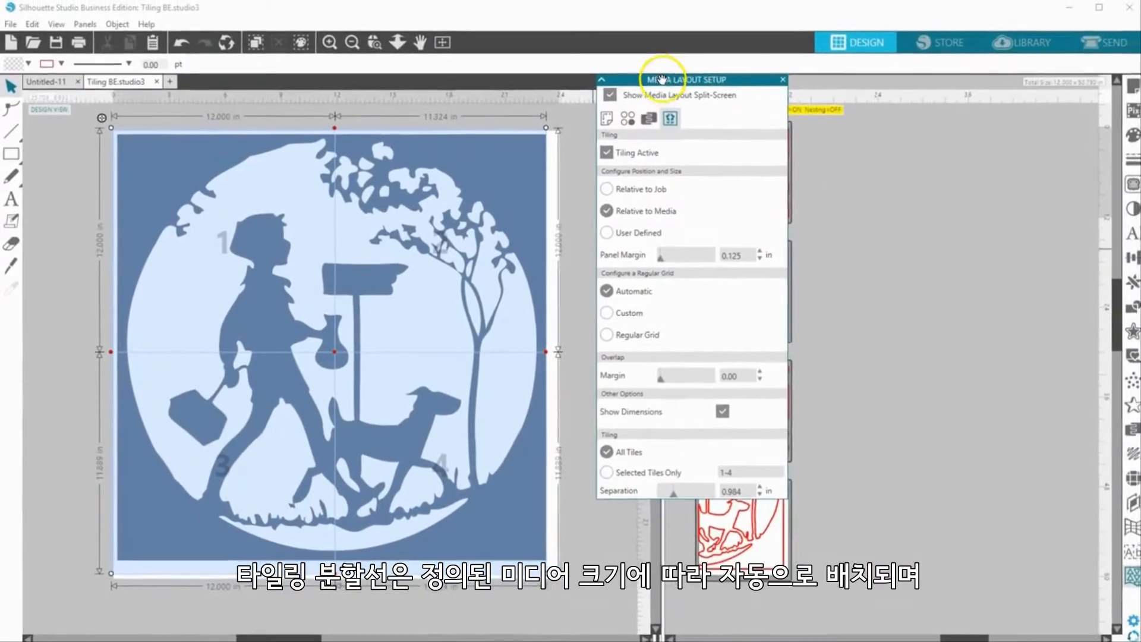
Step: Uncover the tile previews, switch to a custom grid and shift the dividing lines so tile 1 is about 13.08 by 11.75 in
drag(690, 68, 879, 121)
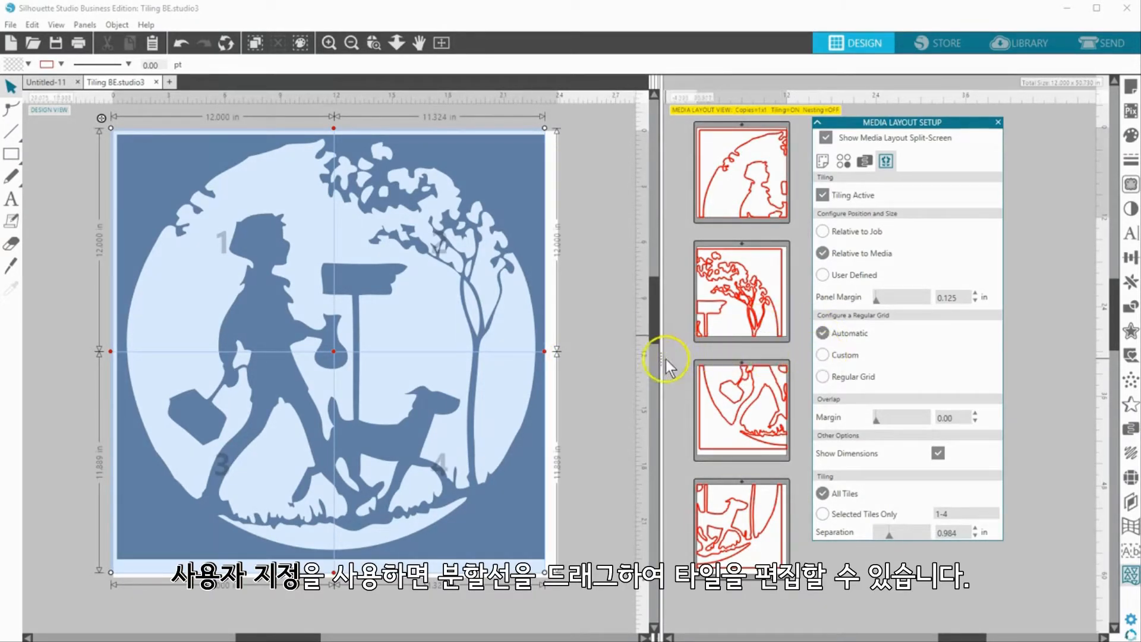
drag(667, 359, 582, 358)
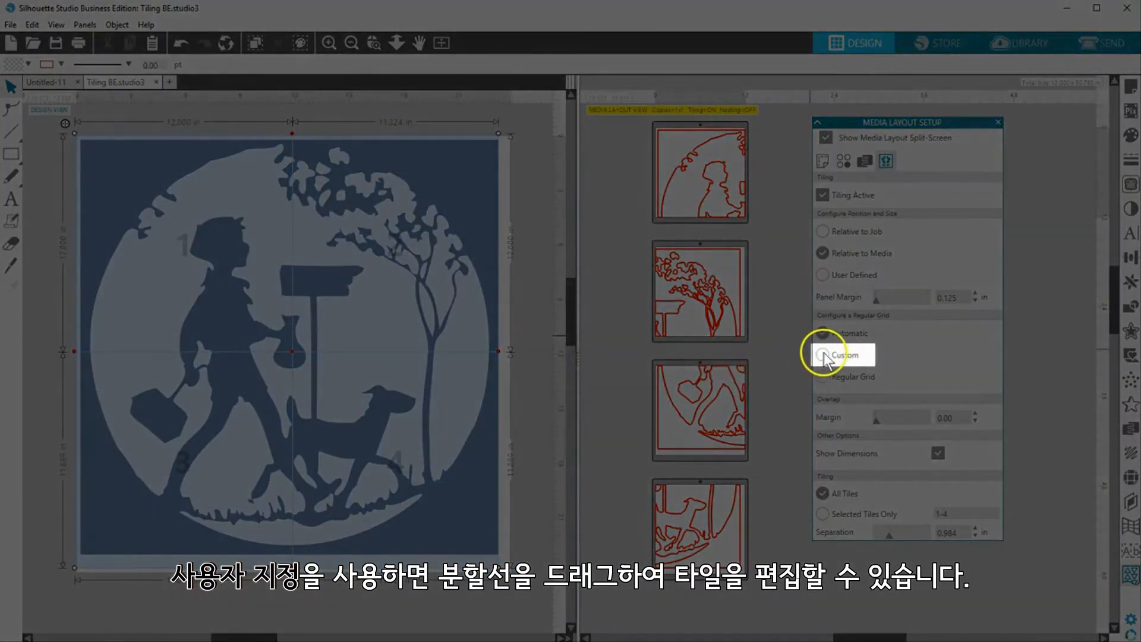
click(823, 356)
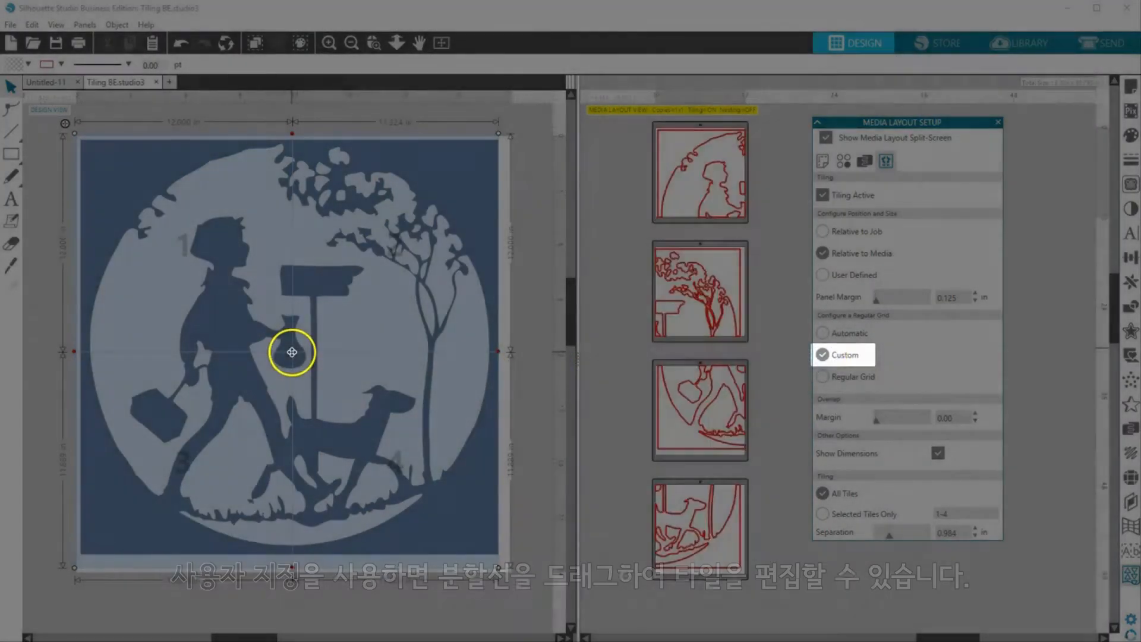
mouse_move(292, 351)
mouse_down()
mouse_move(369, 384)
mouse_move(279, 316)
mouse_move(311, 346)
mouse_up()
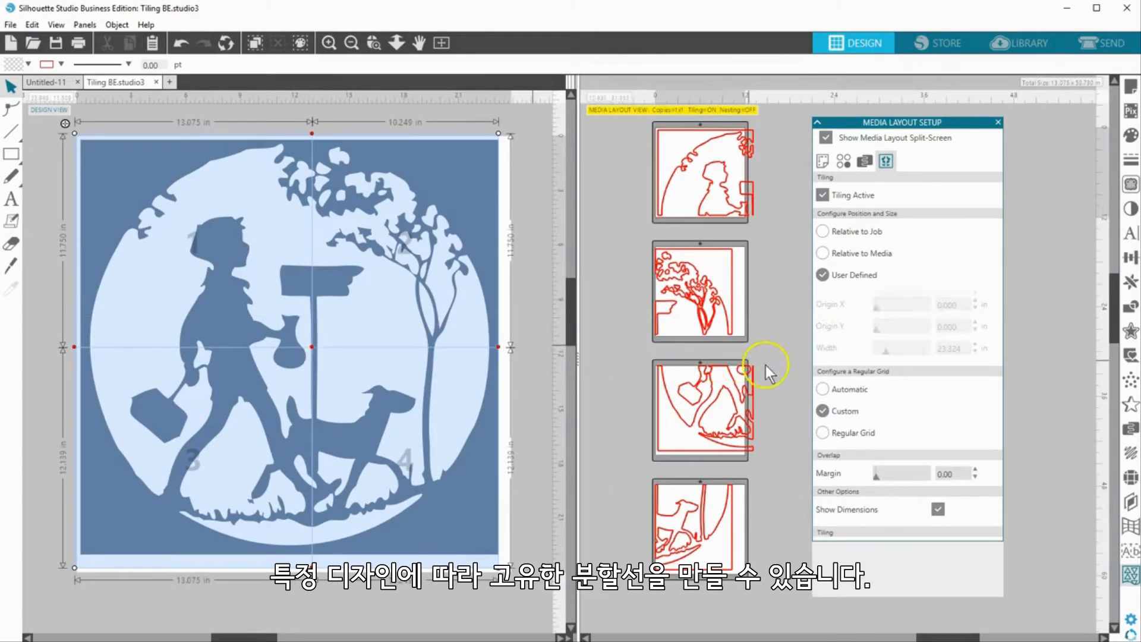
Step: Divide the master tile into a regular grid and reposition the setup panel to expose all of its grid settings
click(823, 467)
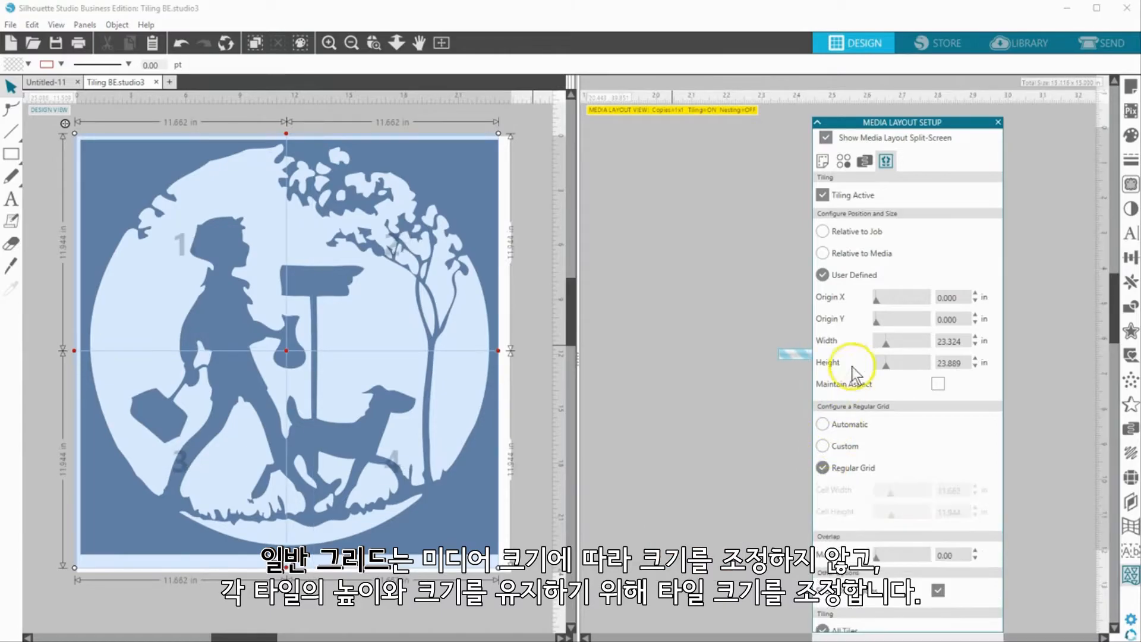
drag(843, 122, 834, 12)
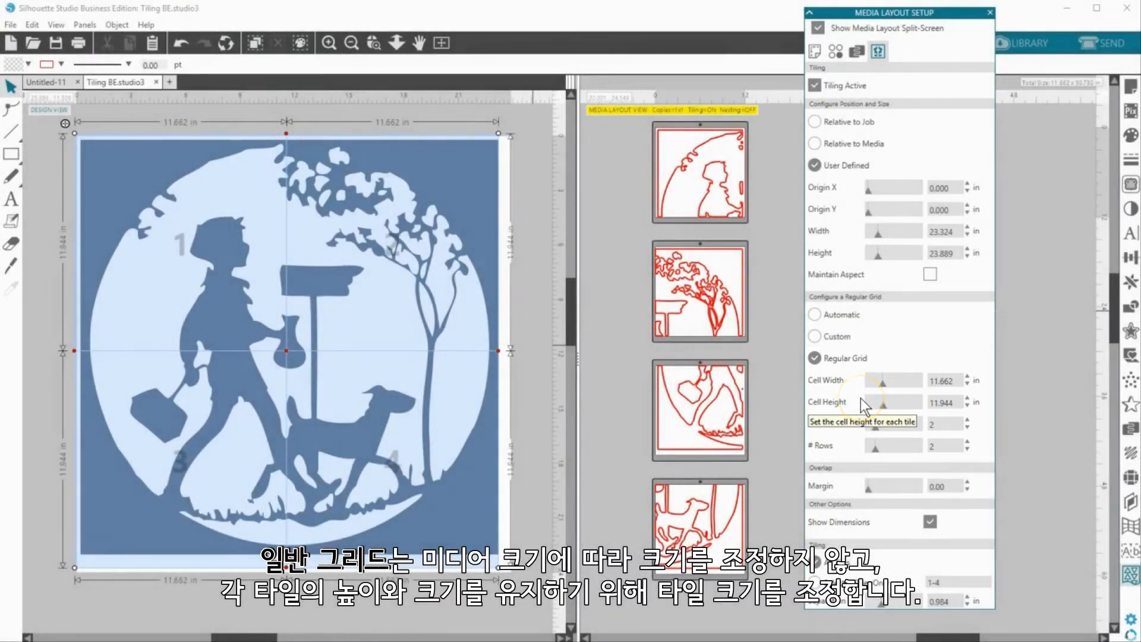
Step: Try a regular grid of 3 columns by 3 rows and restore it to 2 columns by 2 rows
click(967, 419)
click(967, 443)
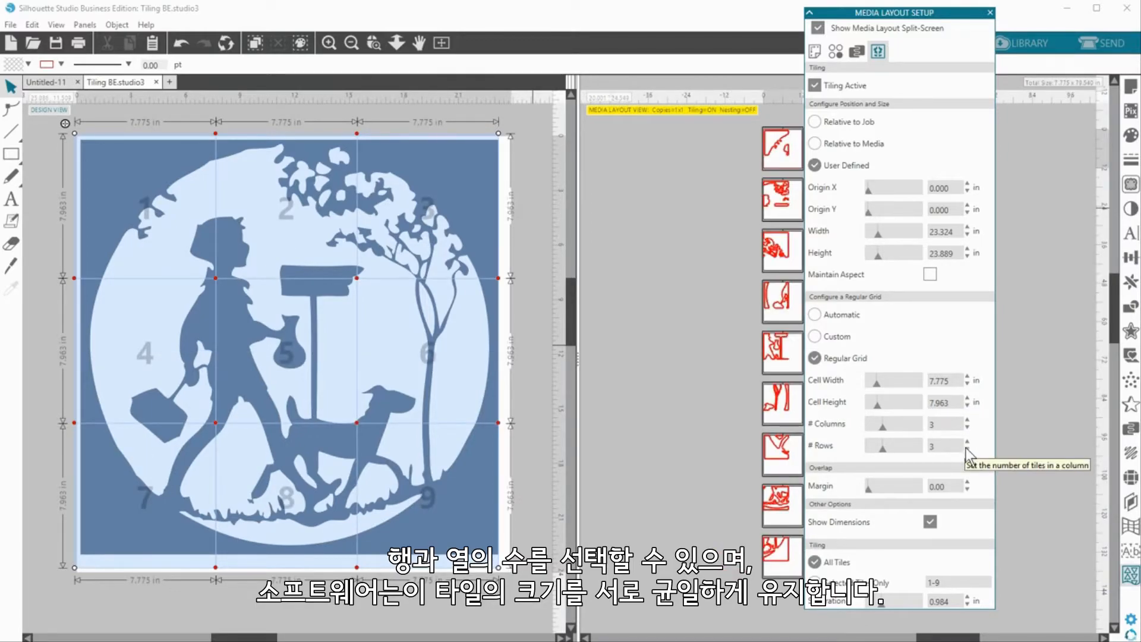
click(967, 450)
click(967, 428)
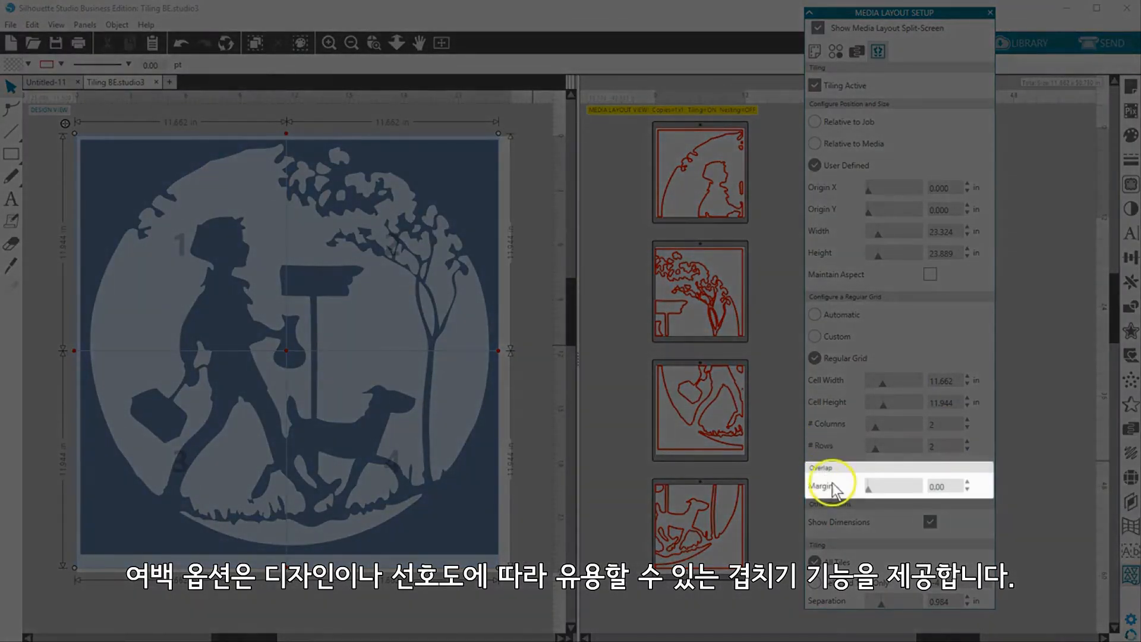
Step: Try a tile overlap margin starting at 1.00, restore it to 0.00, and toggle the display of tile dimensions
click(967, 482)
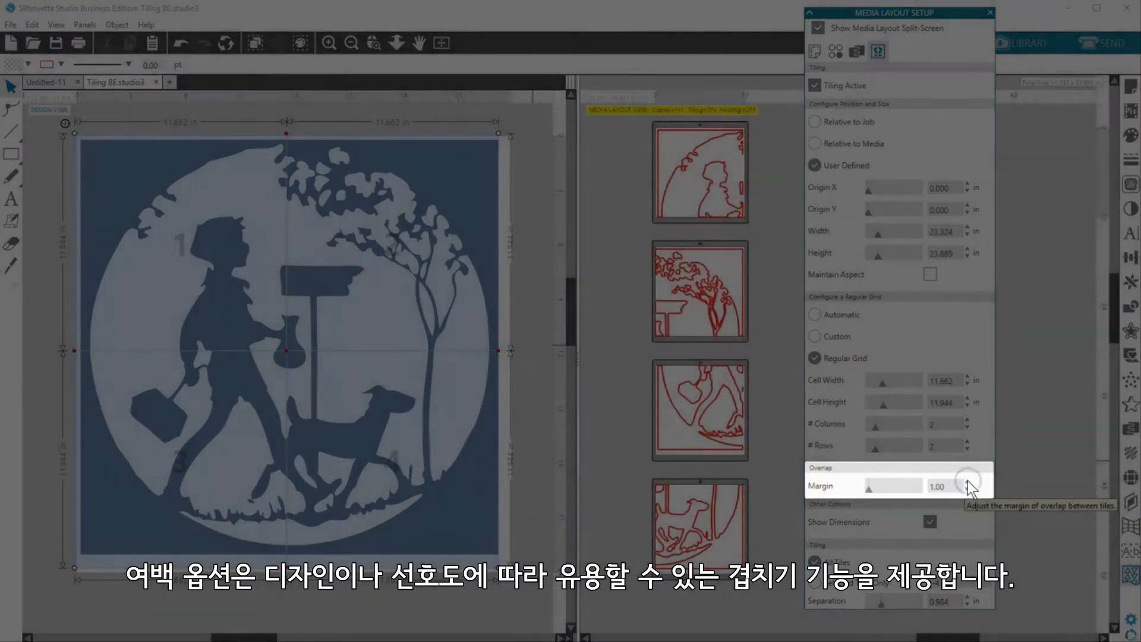
click(966, 483)
click(967, 490)
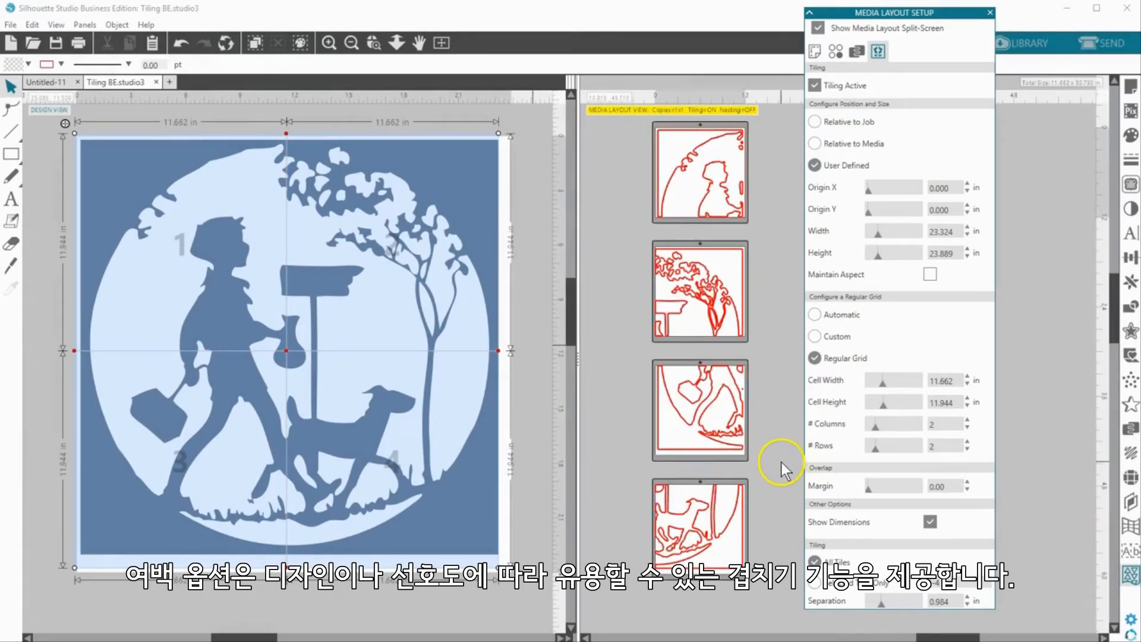
click(929, 522)
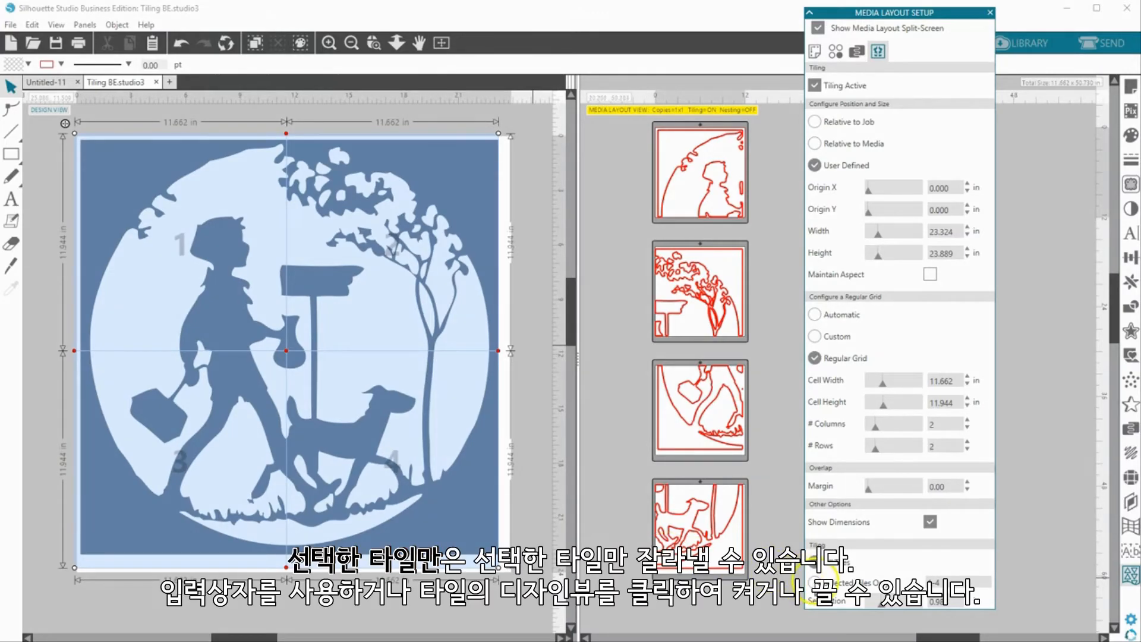
Step: Limit the cut to selected tiles 2-3 and bring their previews into sight
click(814, 581)
drag(950, 580, 924, 580)
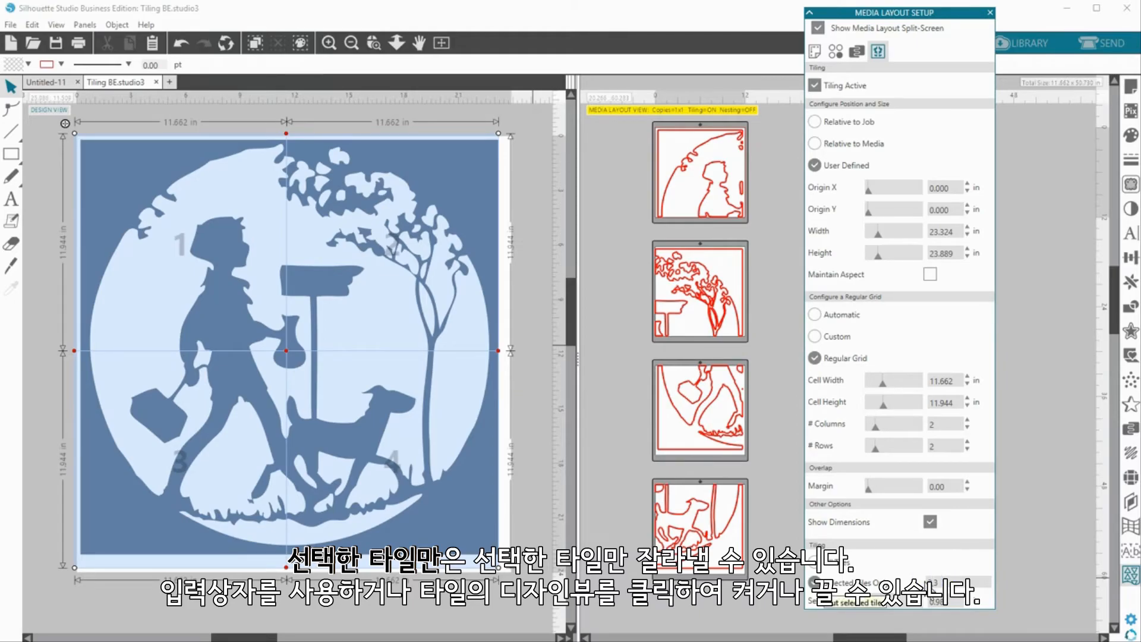
text(2-3)
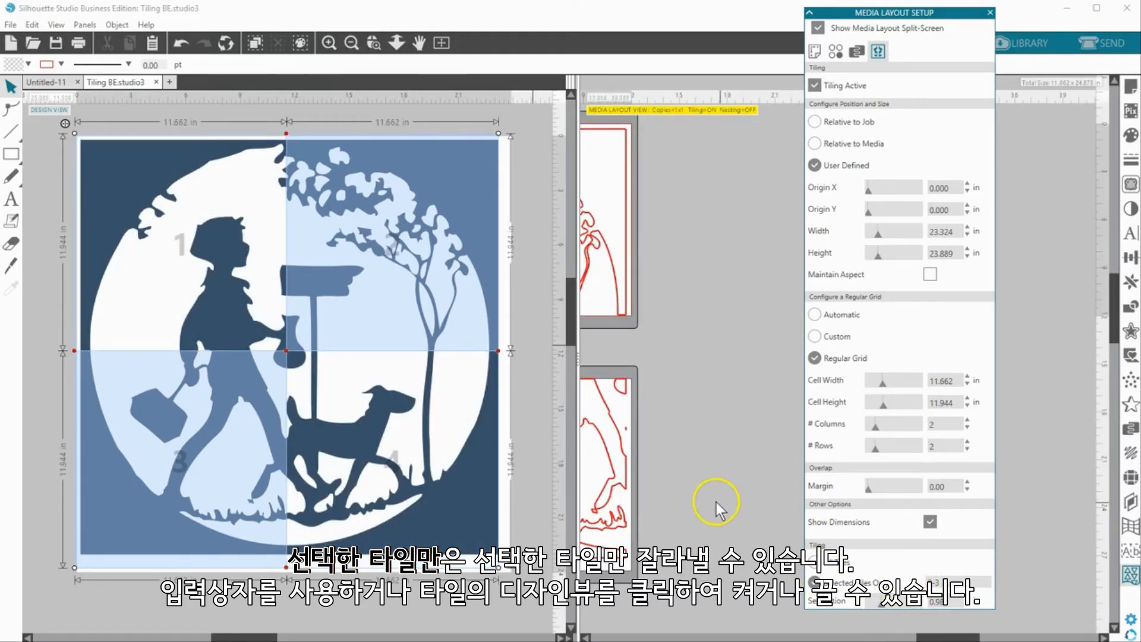
drag(711, 496, 825, 495)
Step: Include tiles 4 and 1 in the cut from the design view, and exclude tile 2 and include it again
click(412, 401)
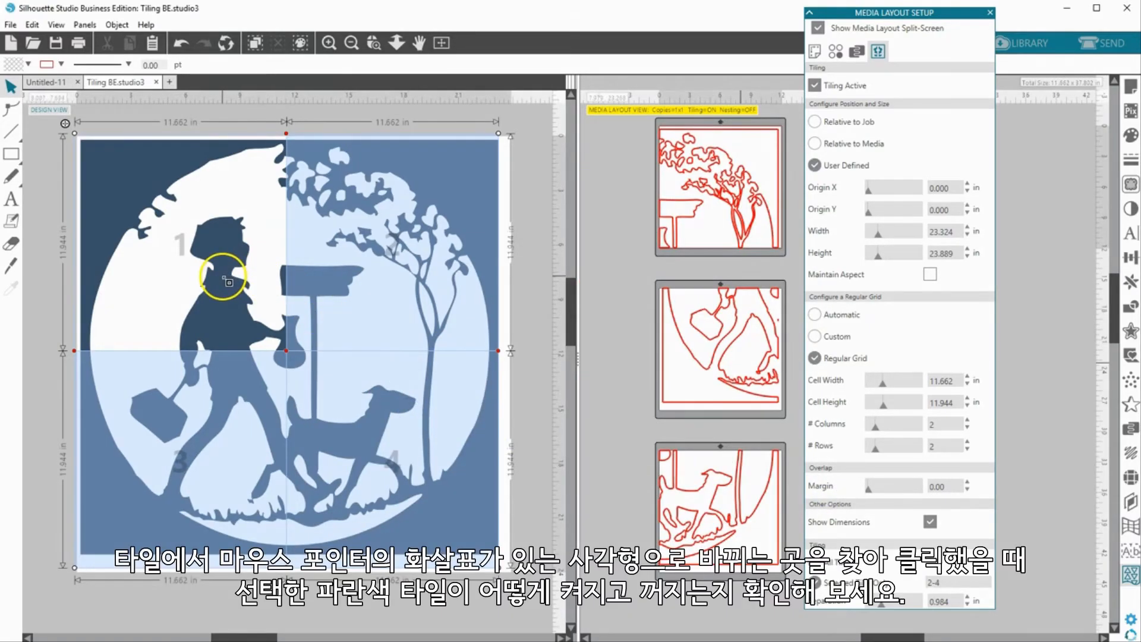
click(228, 281)
click(378, 276)
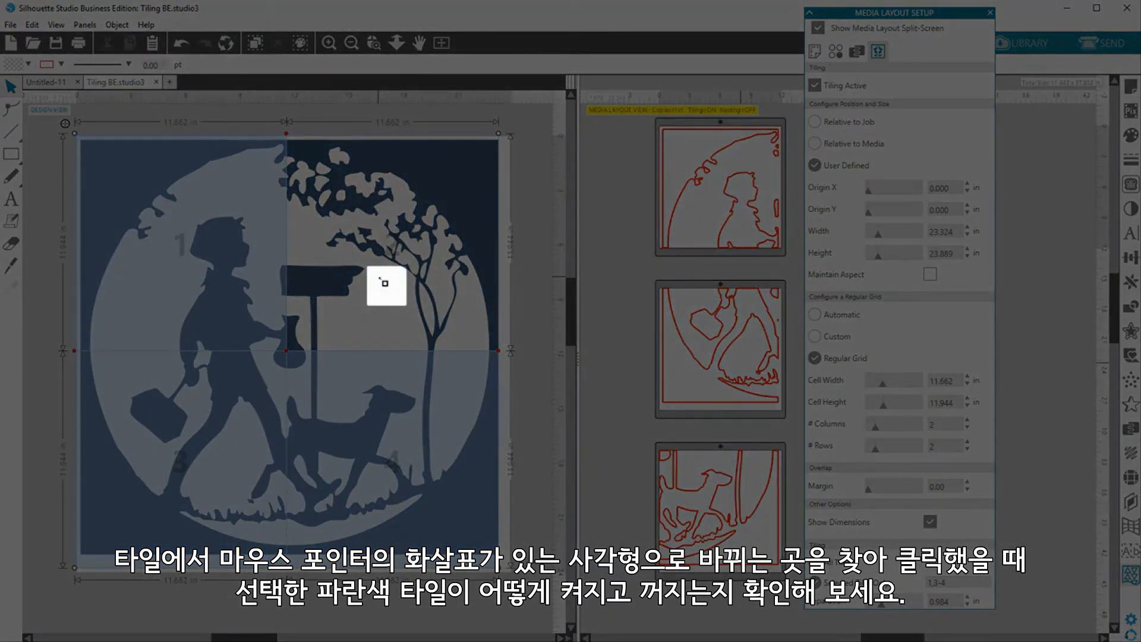
click(385, 283)
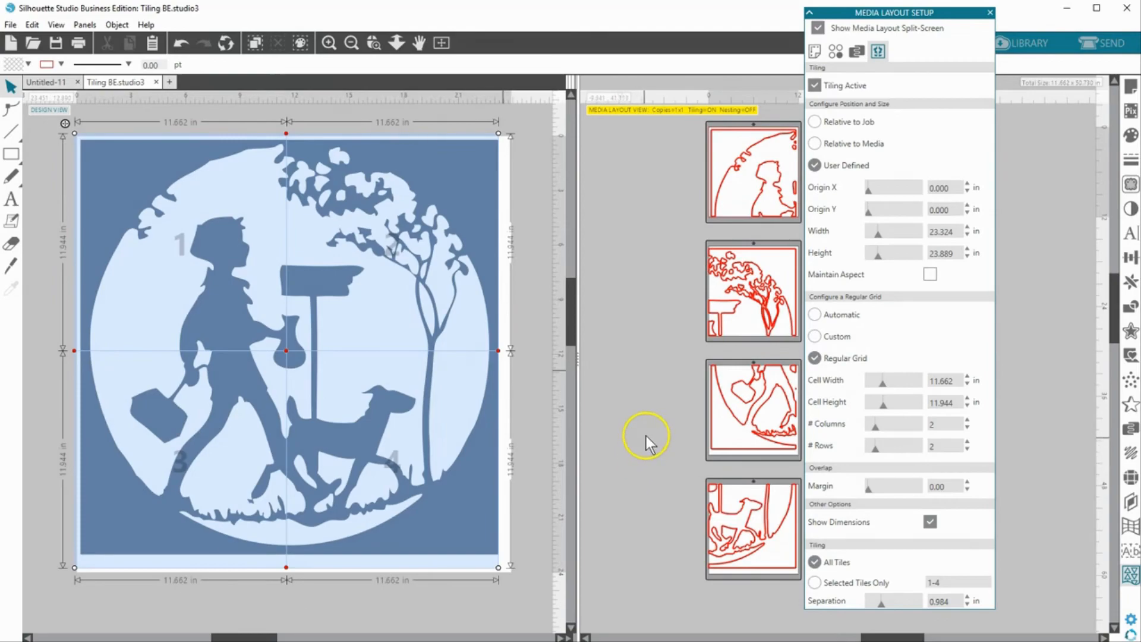
key(space)
drag(647, 435, 561, 437)
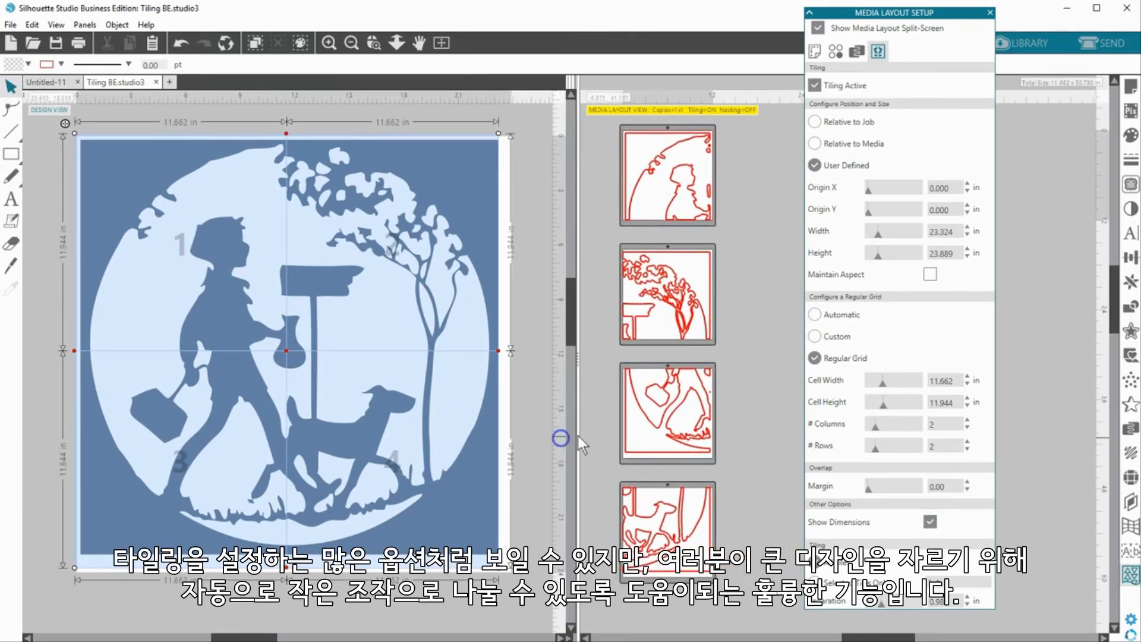